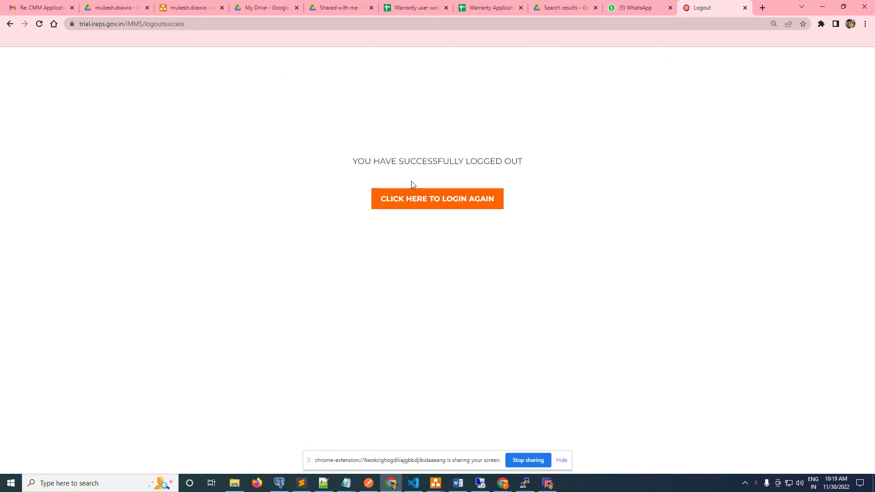
Log back in to UDM using the IREPS Trial 2022 Sign digital certificate
left_click(457, 207)
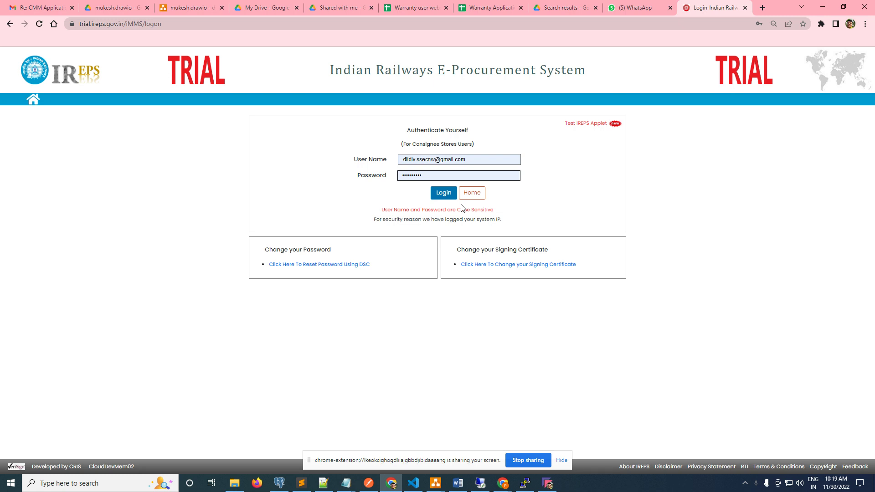
left_click(443, 193)
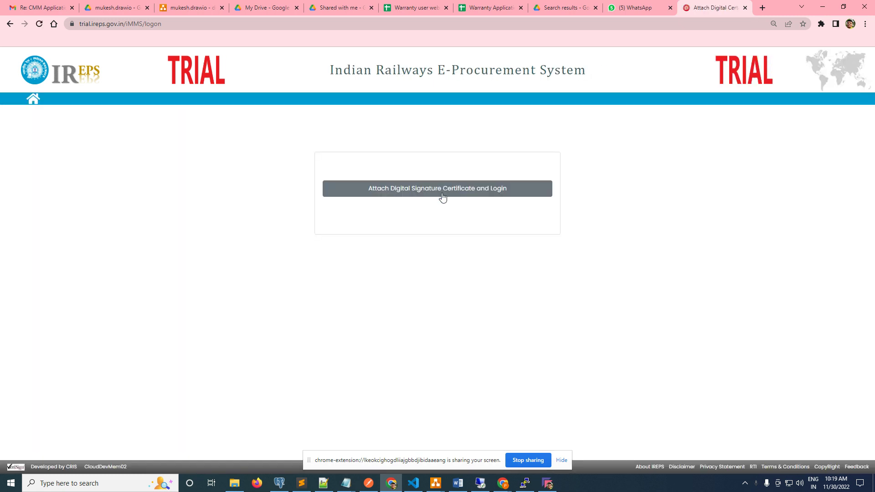
left_click(458, 190)
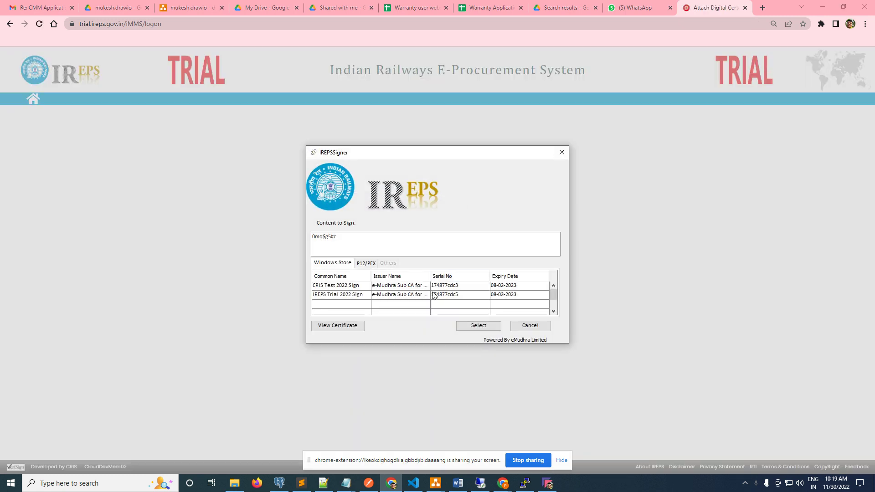
left_click(346, 295)
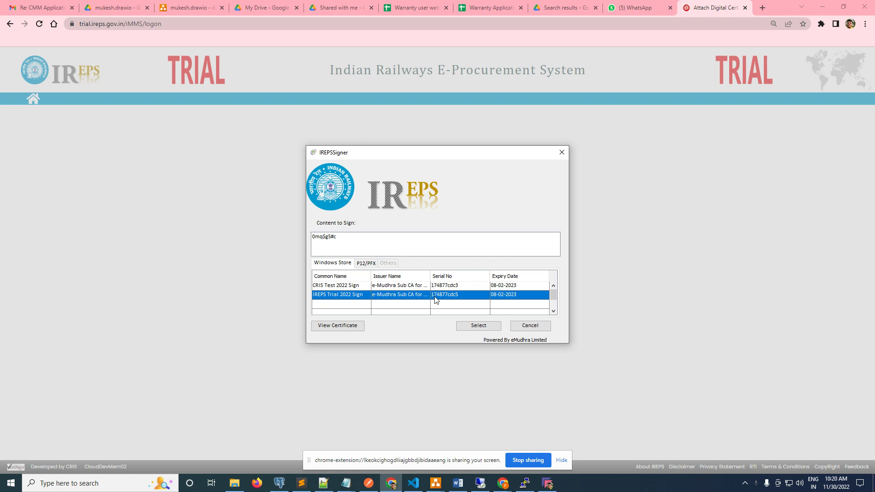
left_click(479, 325)
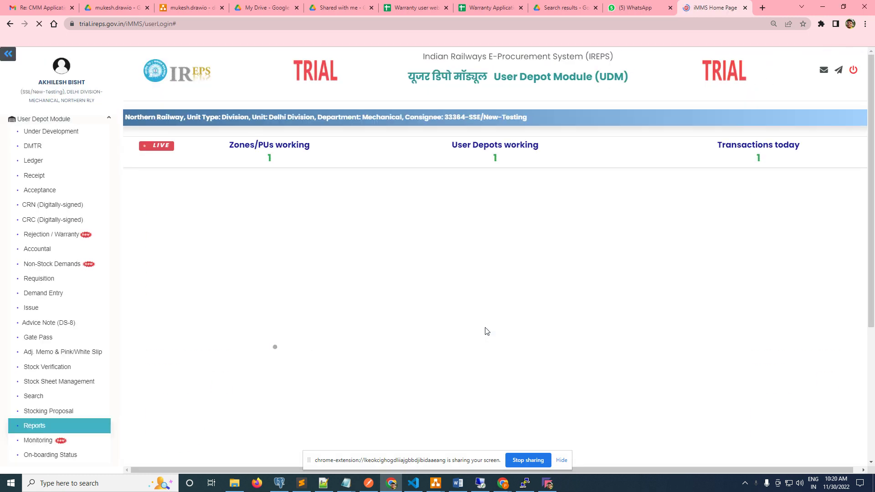
Open the Warranty Rejection Register and search it by the push rod claim number
left_click(52, 235)
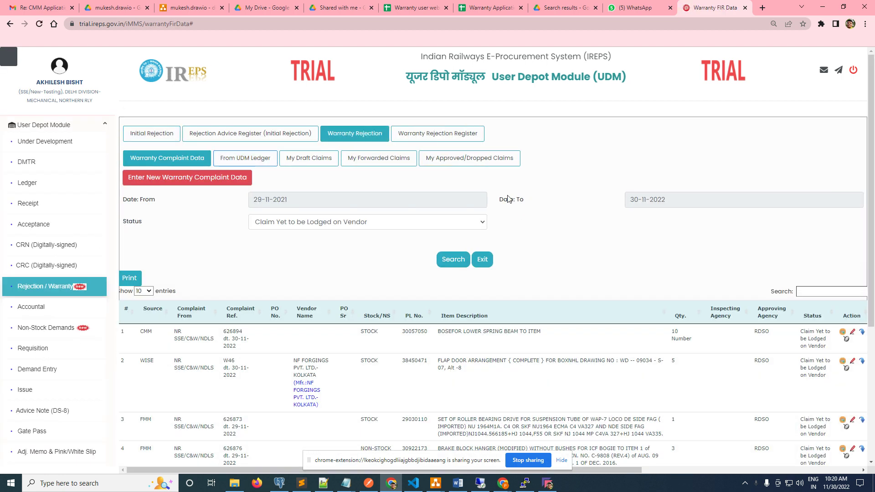
left_click(451, 142)
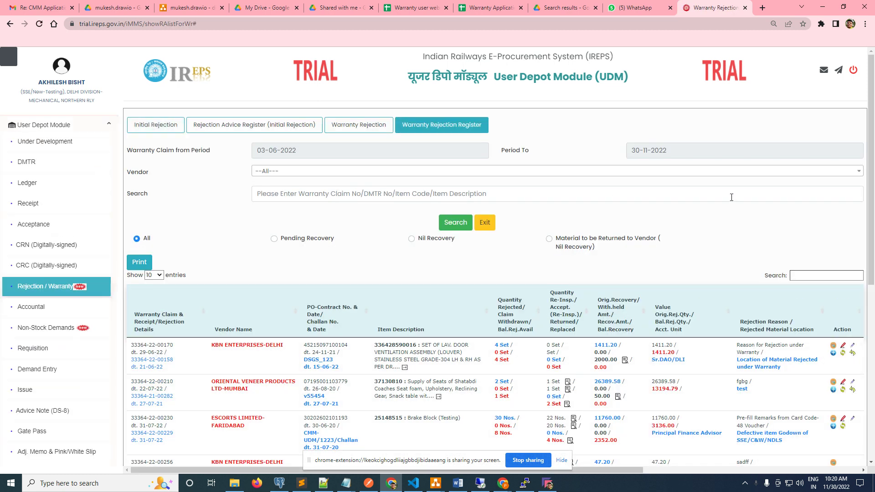
left_click(808, 277)
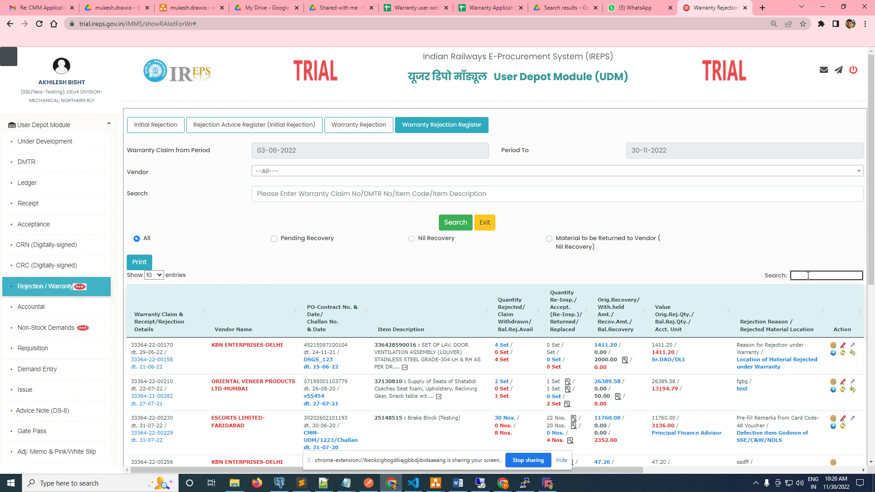
key("ctrl+v")
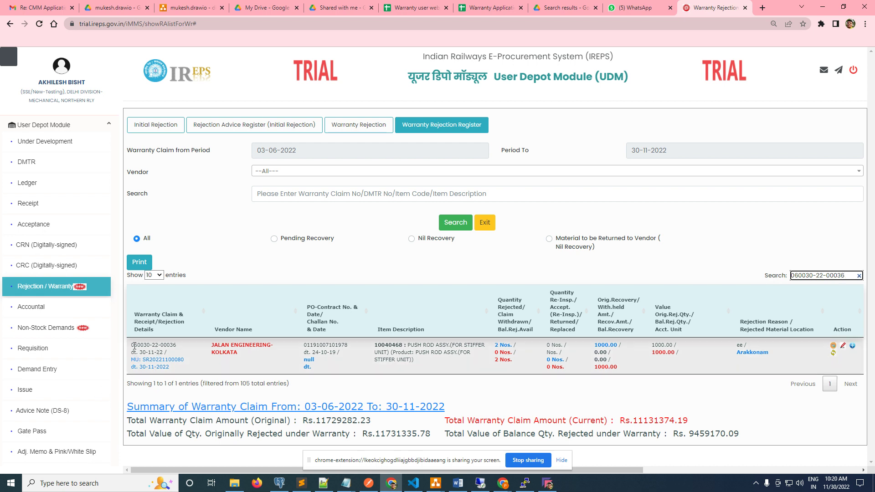
left_click_drag(846, 276, 760, 274)
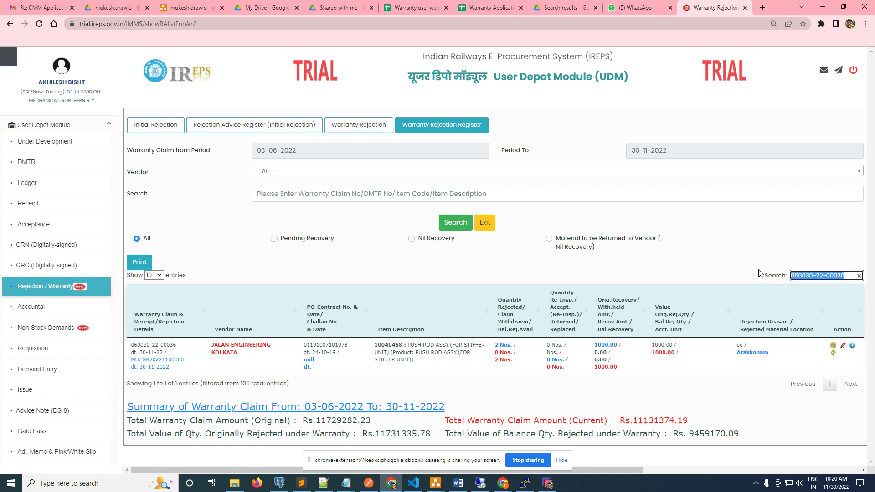
Refilter the register by the material receipt number copied from Notepad
mouse_move(347, 484)
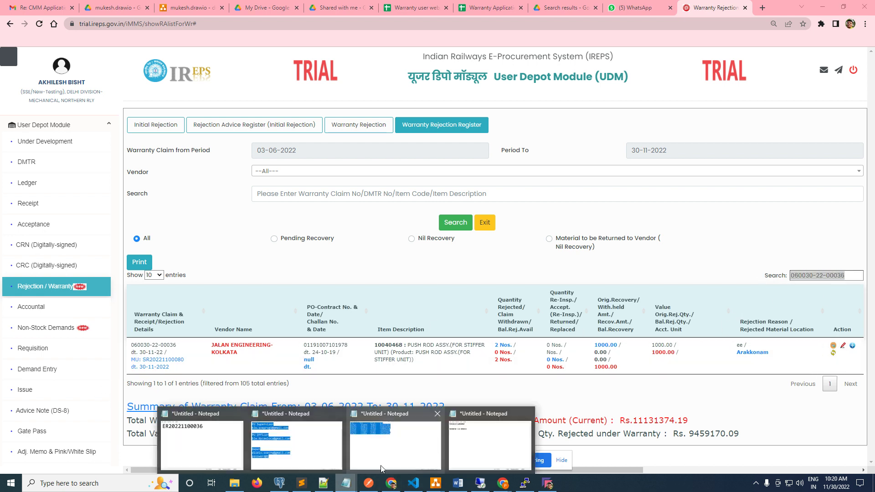
left_click(509, 444)
left_click_drag(411, 208, 331, 208)
key("ctrl+c")
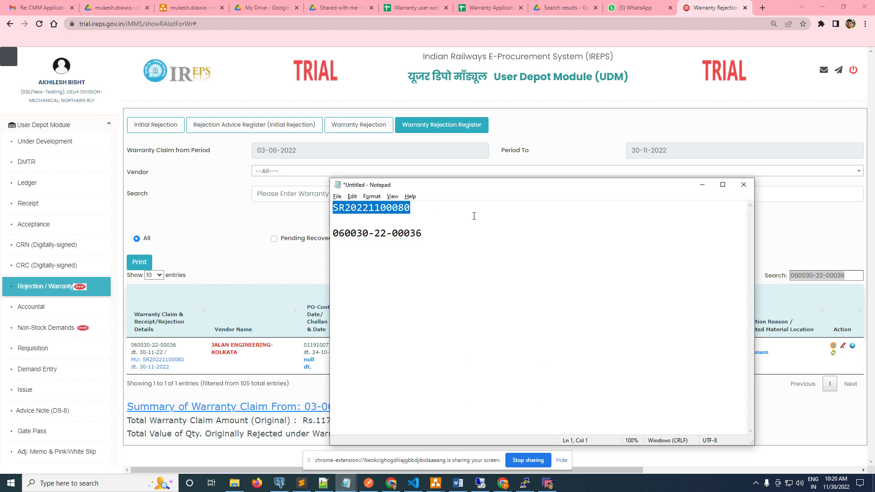
triple_click(848, 277)
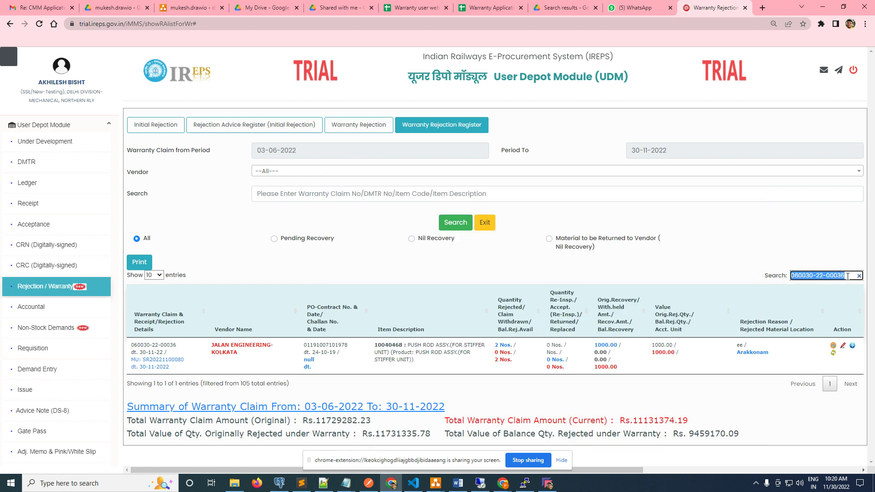
key("ctrl+v")
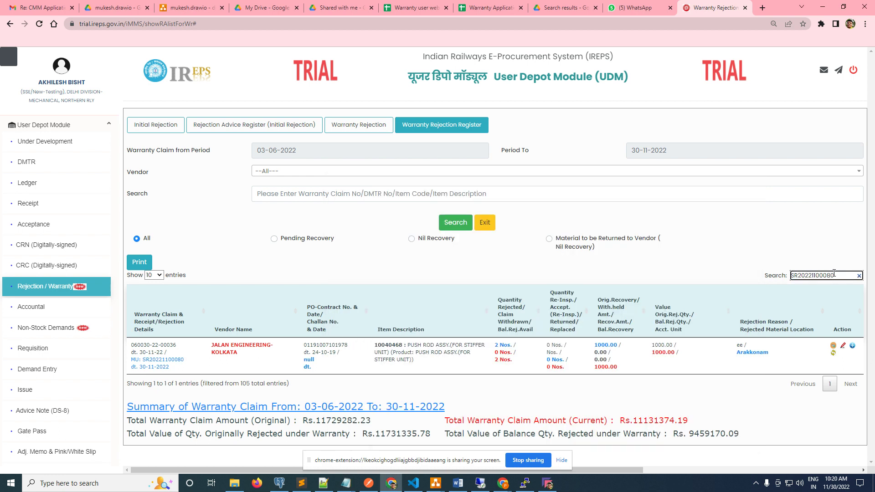
left_click(859, 275)
key("ctrl+v")
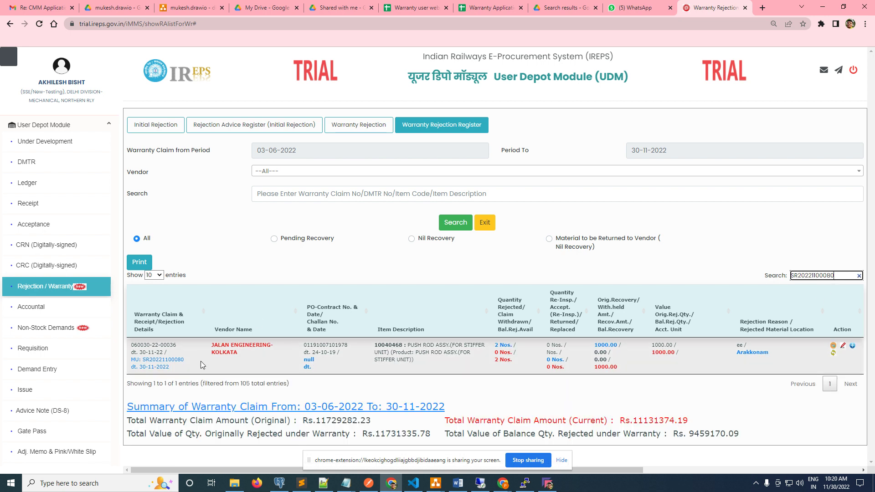
left_click_drag(185, 359, 135, 366)
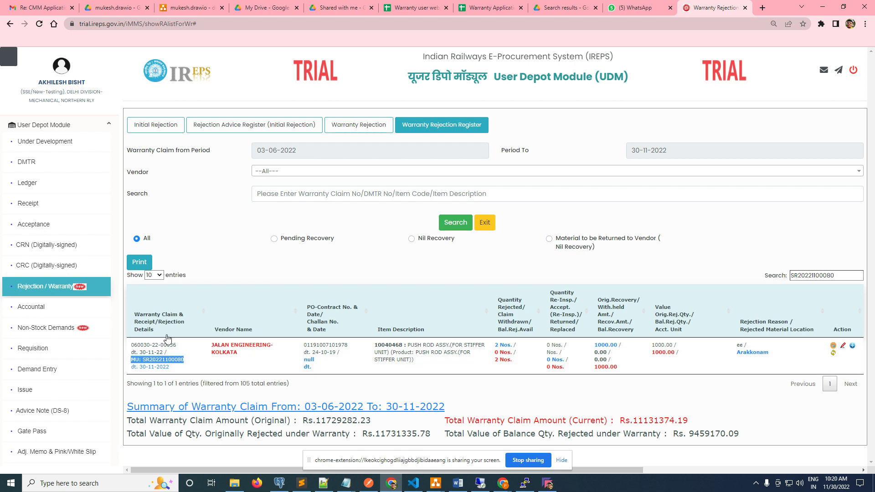
left_click_drag(179, 346, 128, 349)
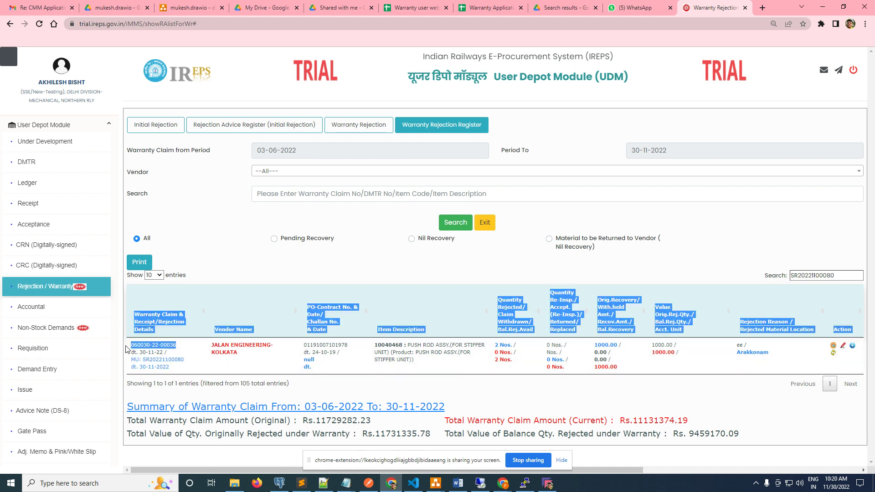
Put the push rod claim up for re-inspection: quantity 2, Product Serial No. 2332
left_click(852, 347)
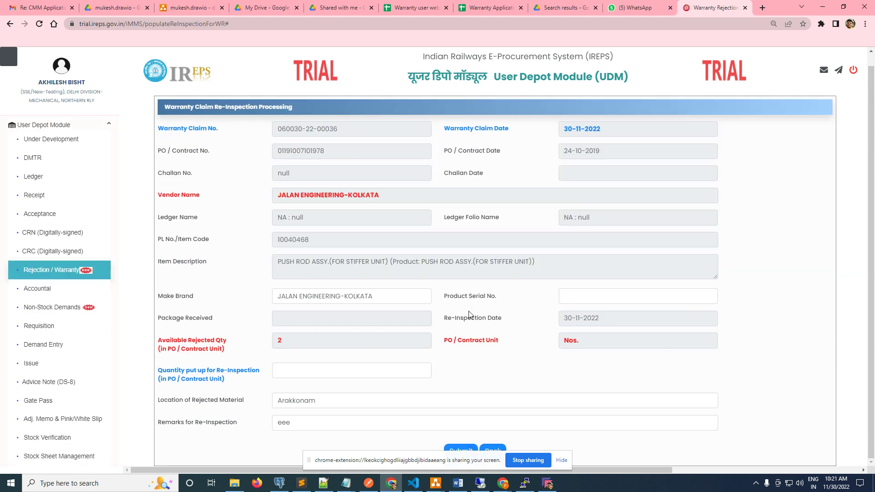
left_click(309, 370)
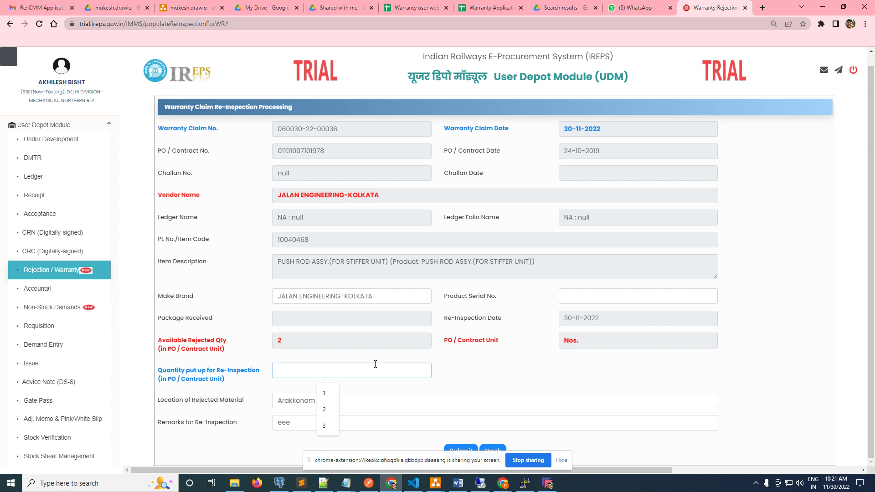
left_click(295, 336)
type("2")
left_click(536, 385)
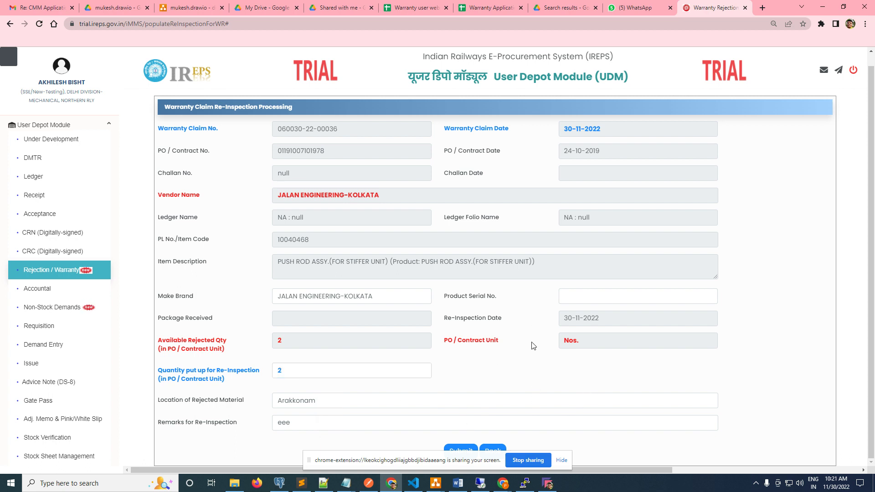
left_click(582, 296)
type("2332")
left_click(466, 450)
left_click(482, 73)
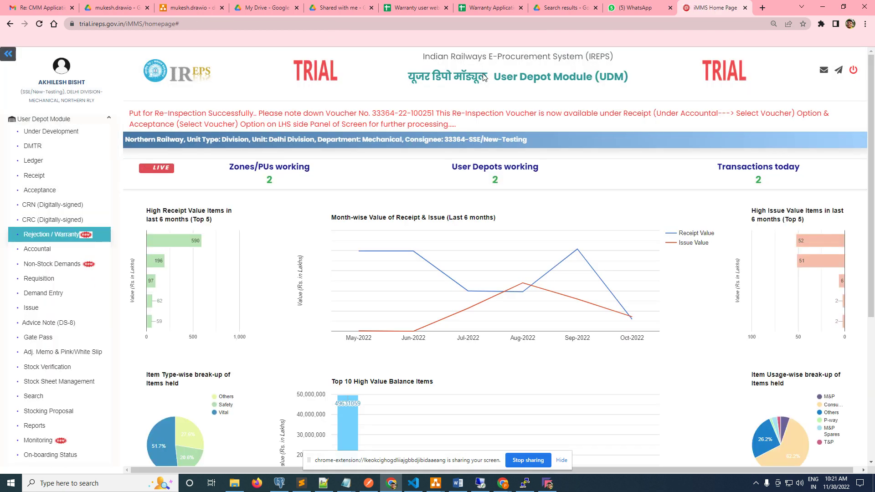
Load the push rod re-inspection voucher into an Under Accountal Receipt from Trade
left_click(43, 177)
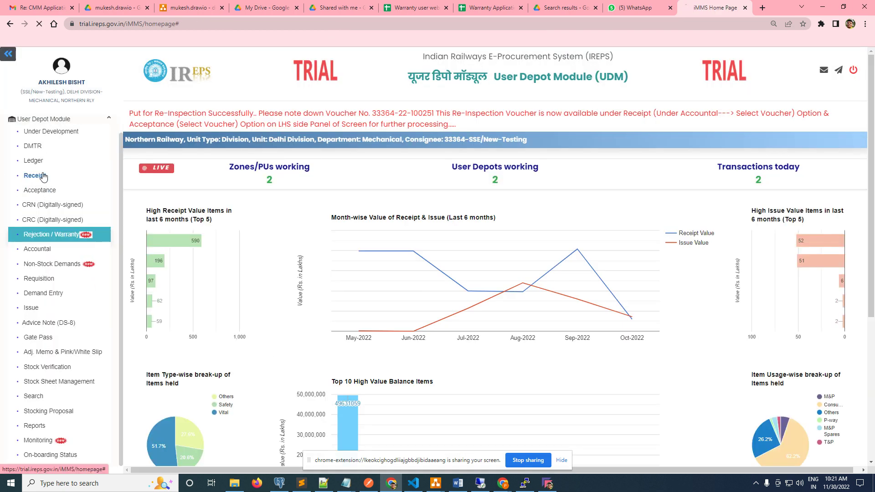
left_click(313, 157)
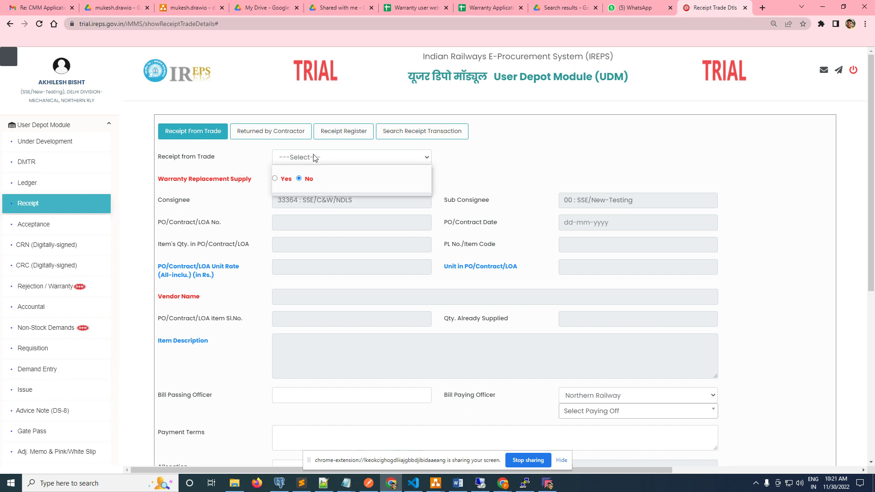
left_click(302, 190)
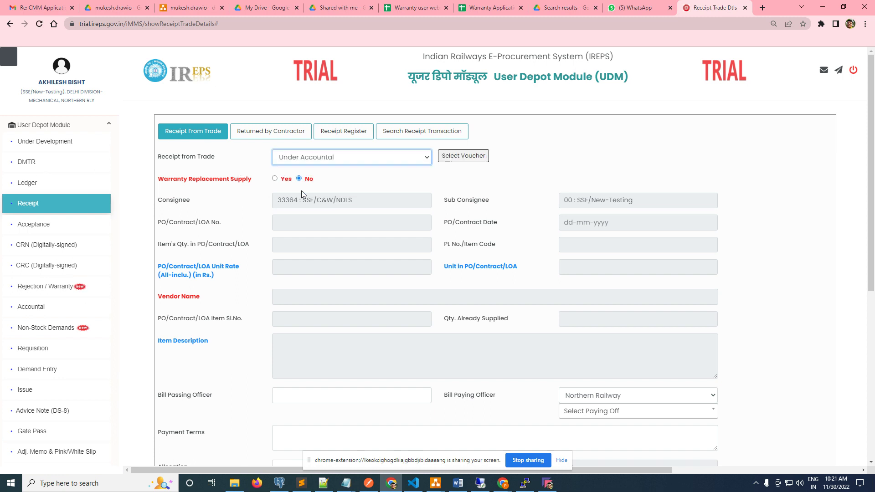
left_click(463, 157)
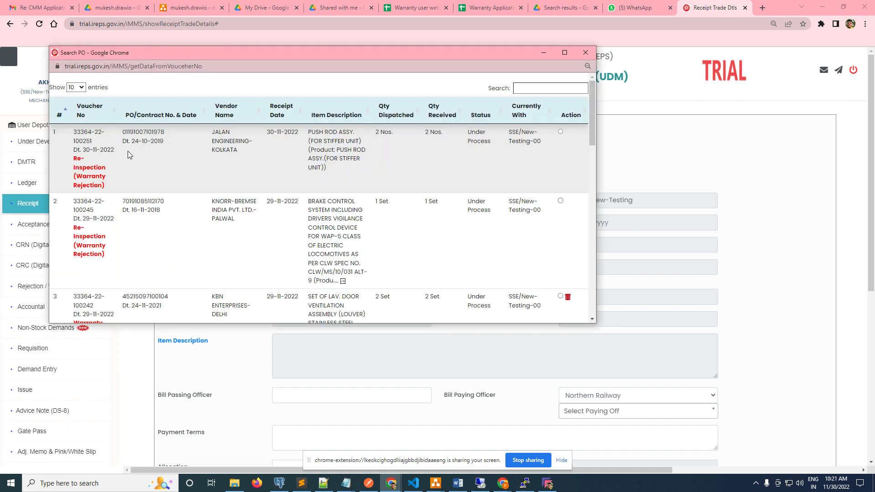
left_click_drag(81, 149, 108, 151)
left_click(560, 133)
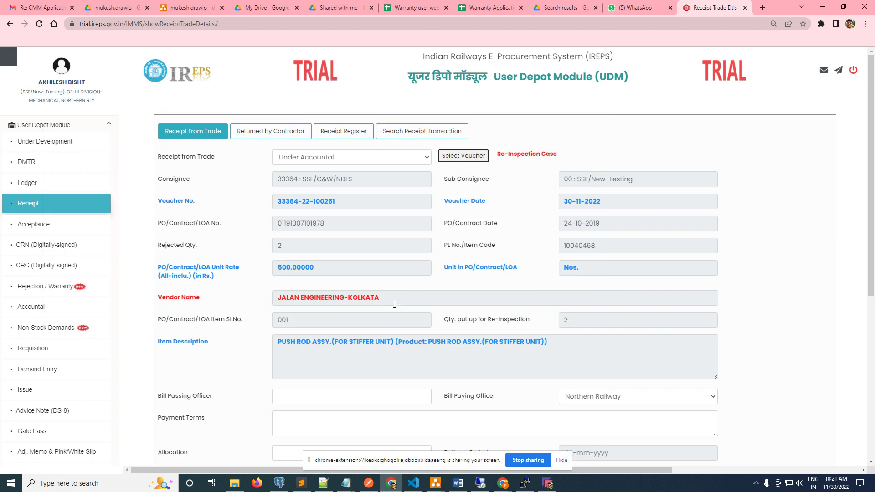
Enter the remarks 'no payment' and bill passing officer 'sr dee'
scroll(403, 310, "down", 3)
scroll(377, 335, "down", 3)
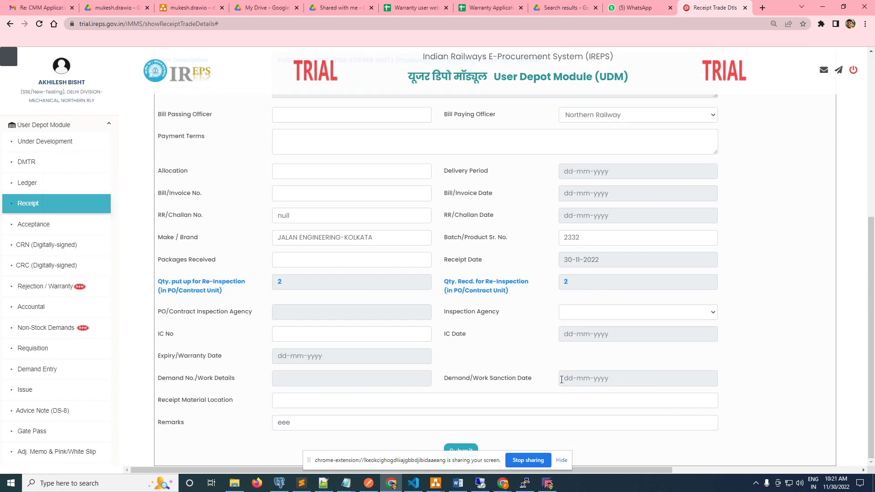
left_click(461, 449)
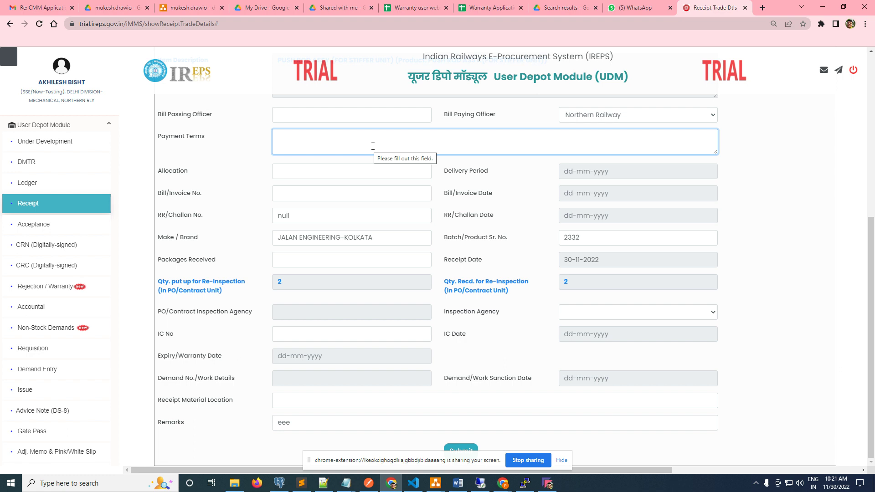
type("no paymnet")
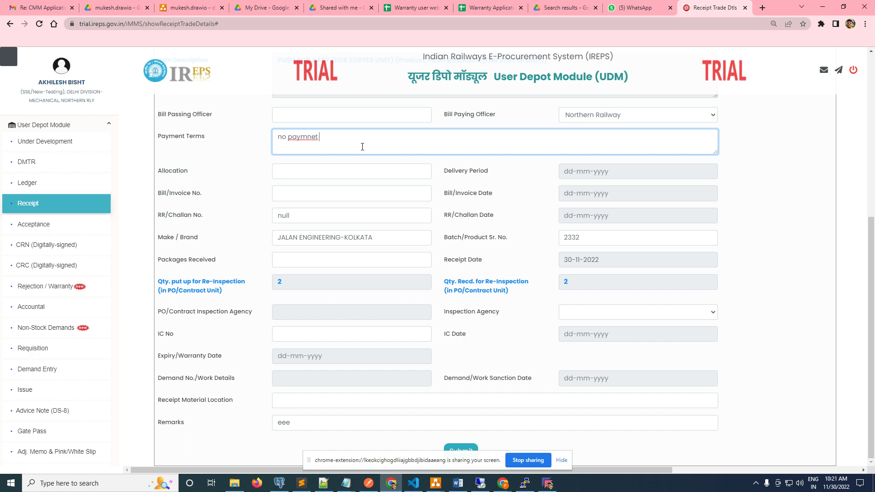
right_click(299, 137)
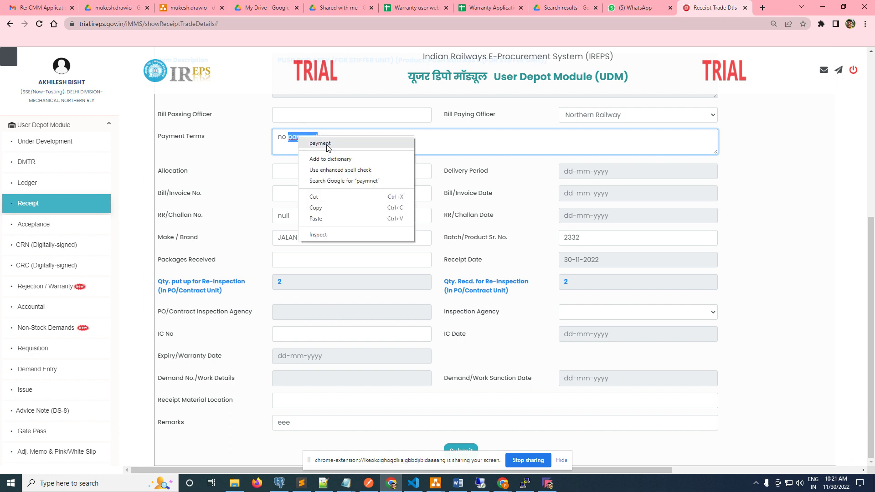
left_click(327, 145)
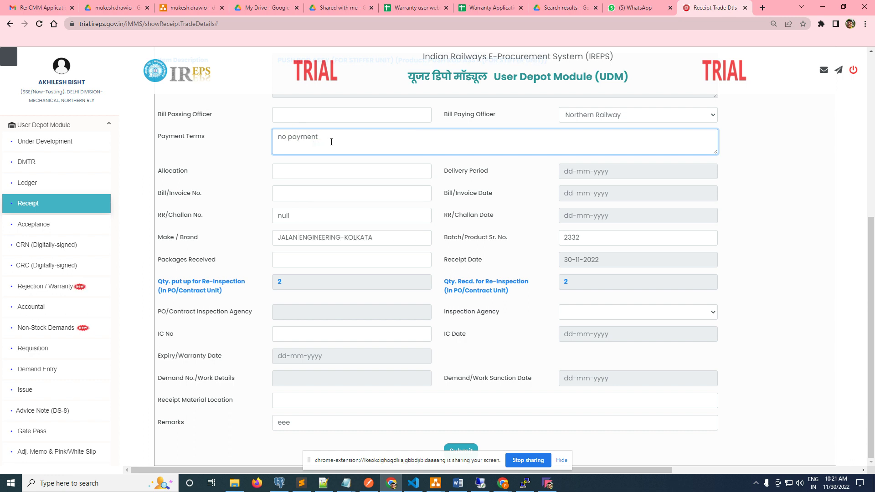
left_click(326, 117)
type("sr dee")
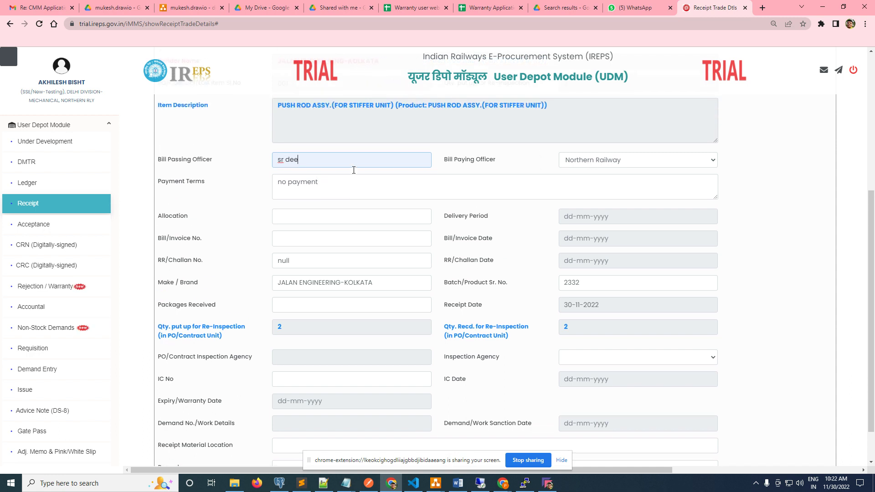
Set allocation 21321, delivery period 30-11-2022, and bill/invoice 321 dated 30-11-2022
left_click(298, 172)
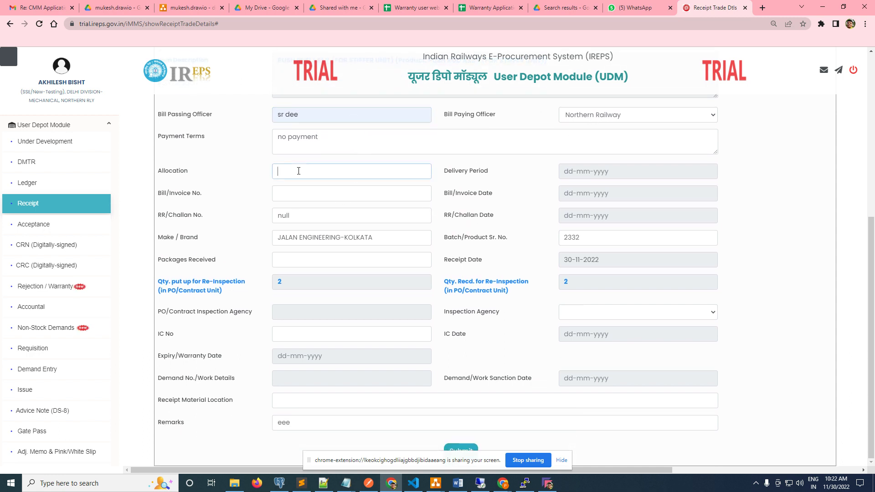
type("21321")
left_click(619, 174)
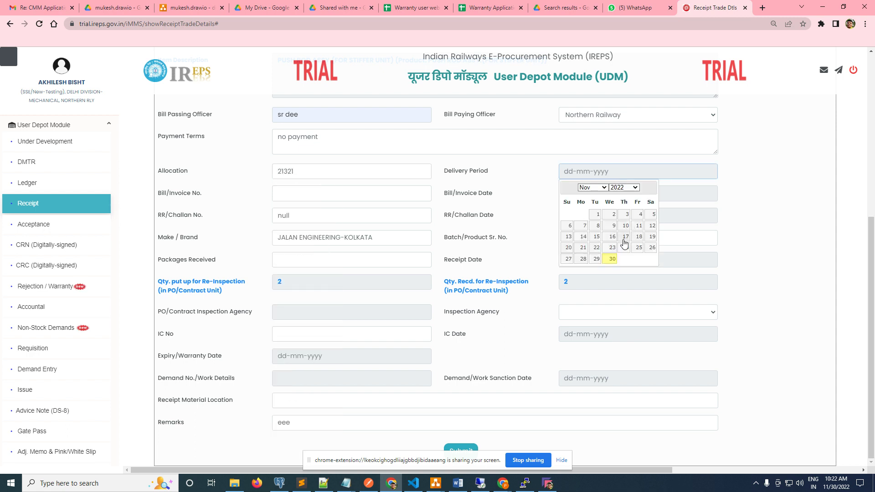
left_click(612, 263)
left_click(362, 195)
type("321")
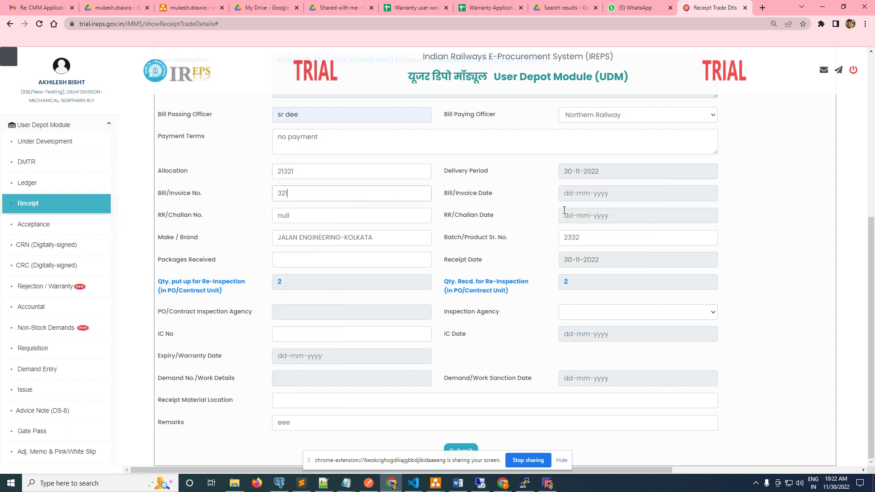
left_click(606, 193)
left_click(607, 285)
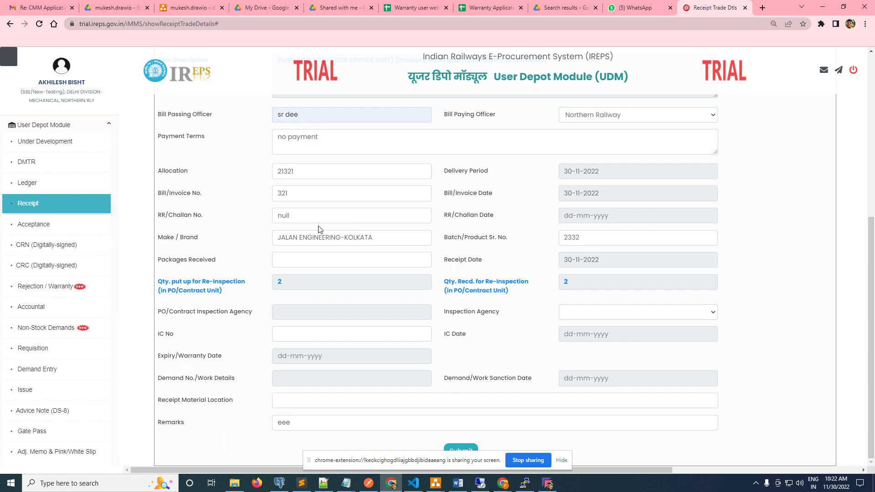
Set RR/Challan 321 dated 30-11-2022, packages received 1, and location 'esads'
double_click(319, 216)
type("321")
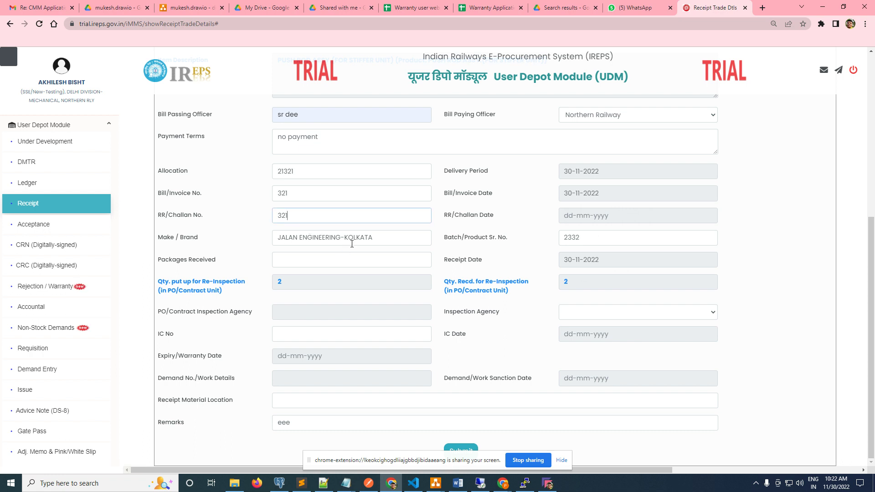
left_click(606, 217)
left_click(611, 305)
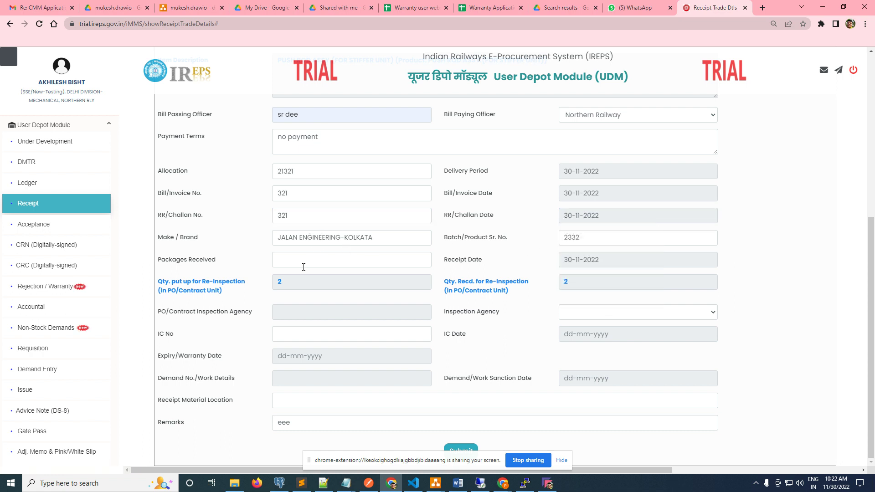
left_click(304, 267)
left_click(318, 406)
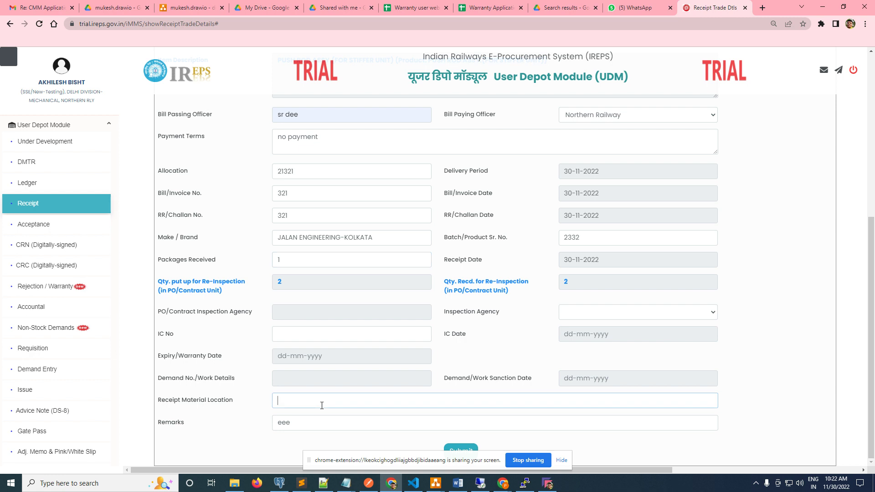
type("esads")
Submit the receipt with Consignee as inspection agency and confirm the 2 Nos transaction
left_click(457, 449)
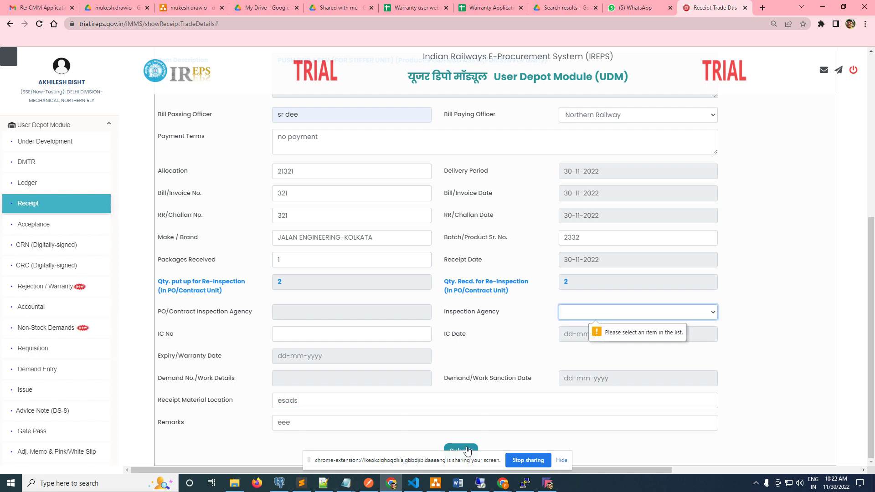
left_click(602, 316)
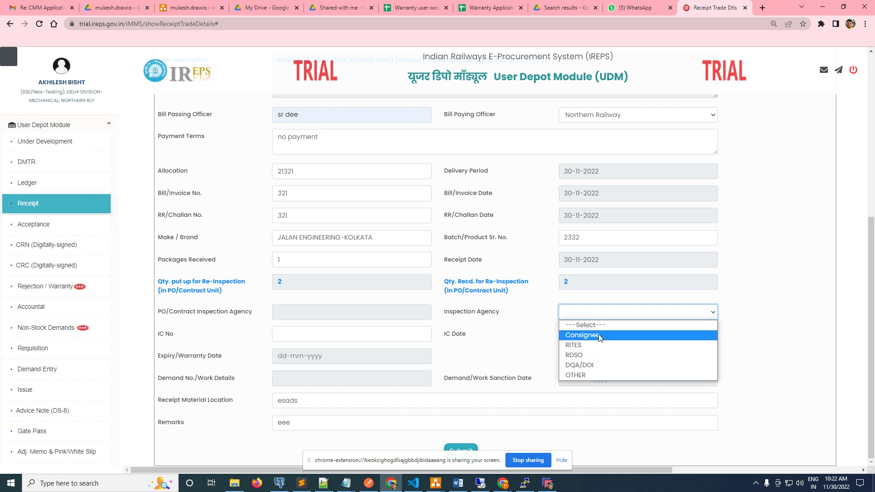
left_click(600, 336)
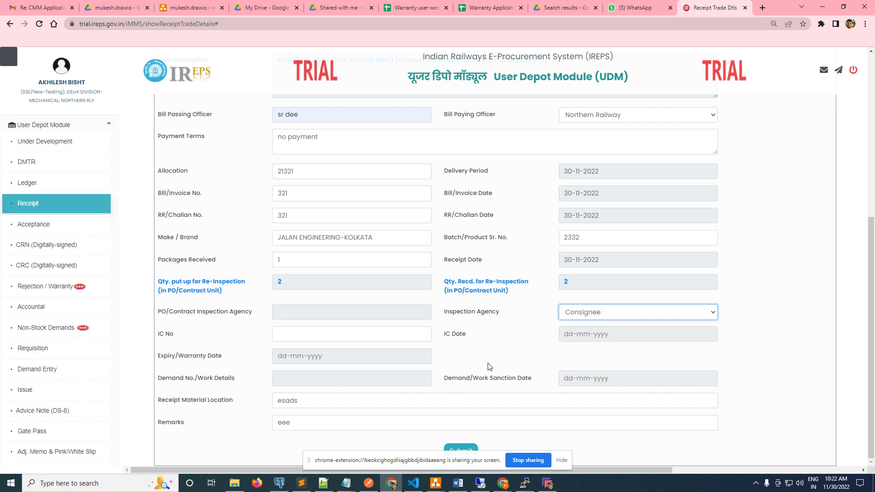
left_click(464, 446)
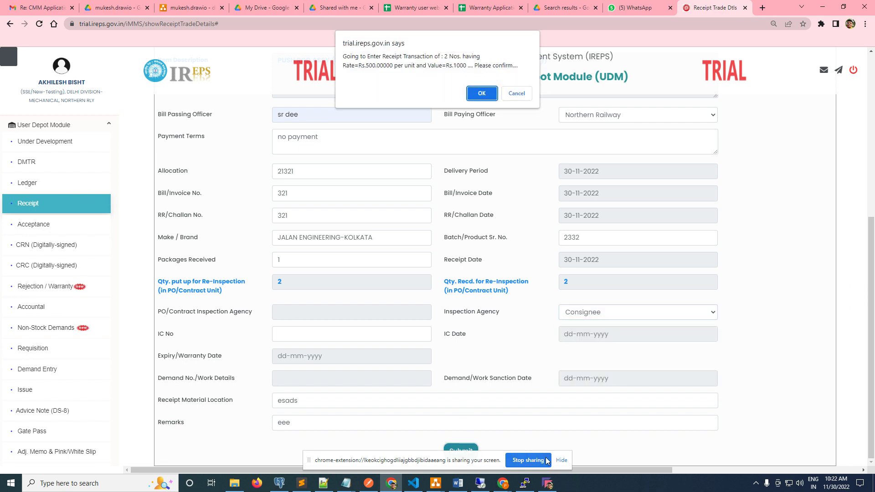
left_click(481, 94)
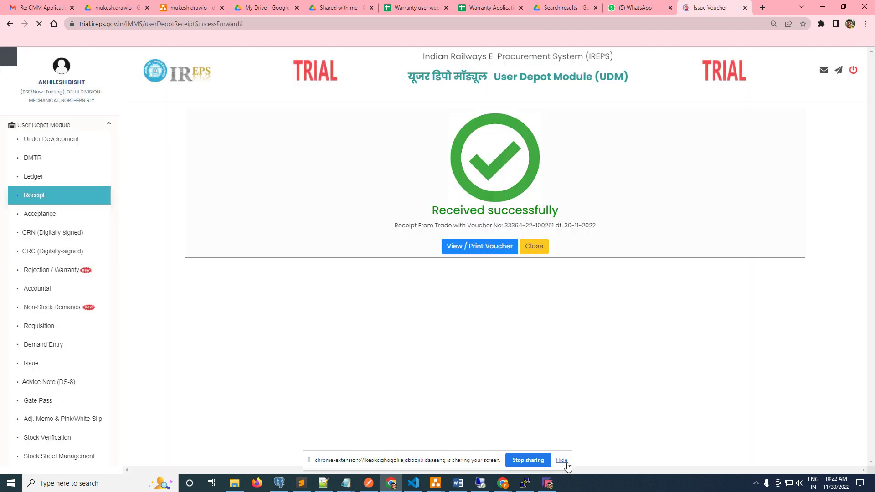
left_click(561, 461)
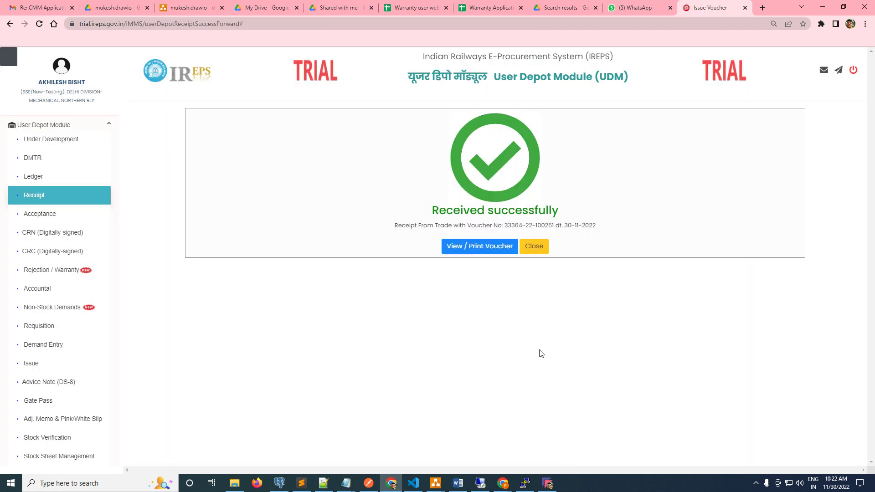
Load the push rod re-inspection voucher into Acceptance with 2 accepted, 0 rejected
left_click(43, 215)
left_click(280, 175)
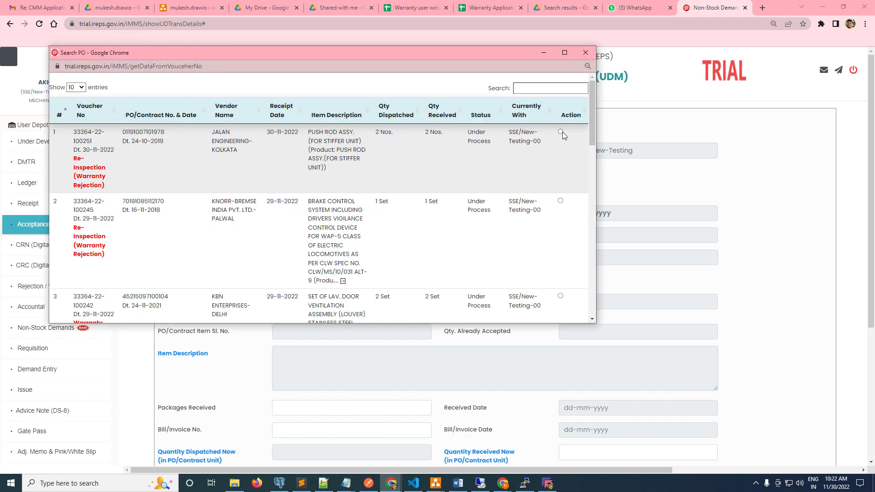
left_click(560, 131)
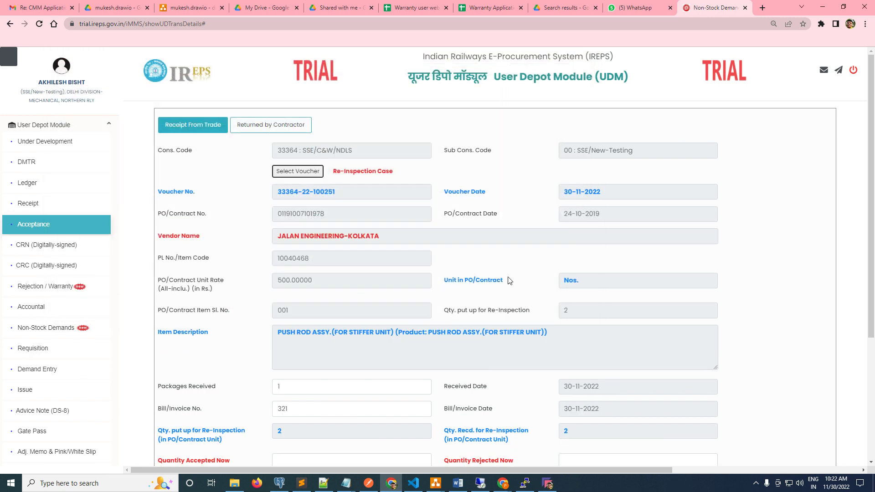
scroll(563, 263, "down", 4)
left_click(291, 281)
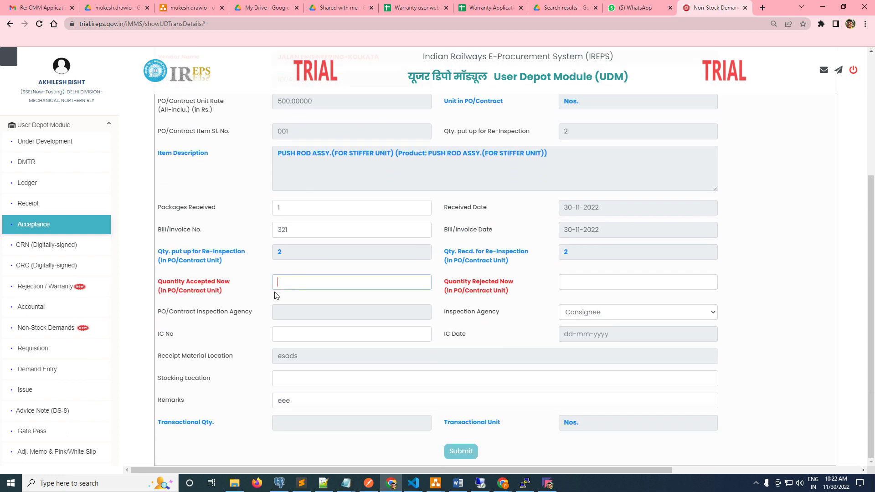
left_click_drag(233, 292, 152, 282)
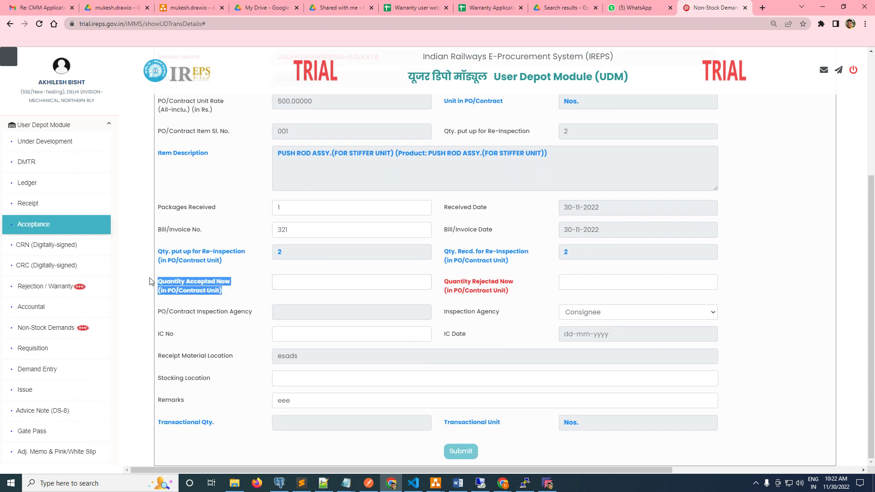
left_click(334, 287)
left_click(567, 283)
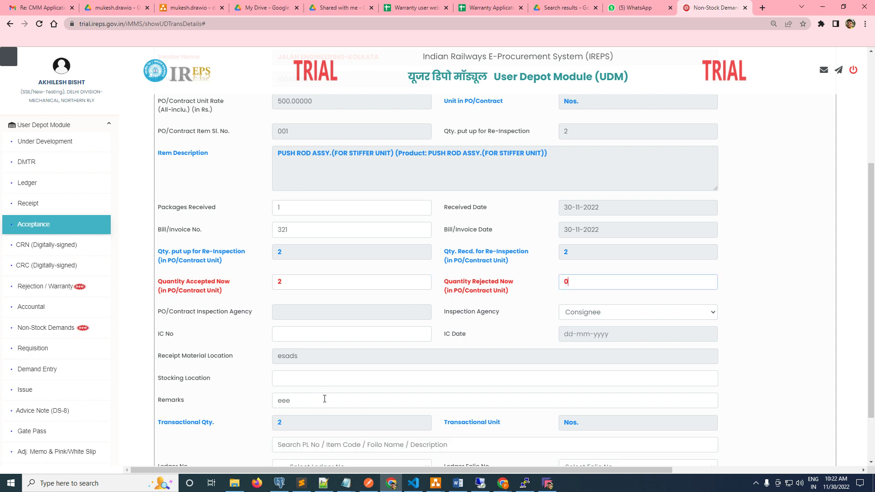
Account the 2 accepted units to the SEAGATE hard-disk ledger item ('seag') and confirm
scroll(325, 399, "down", 2)
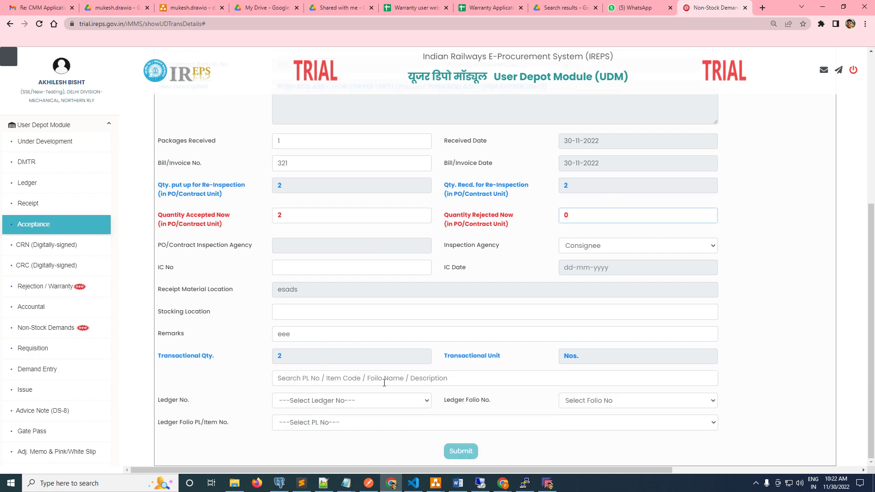
left_click(346, 381)
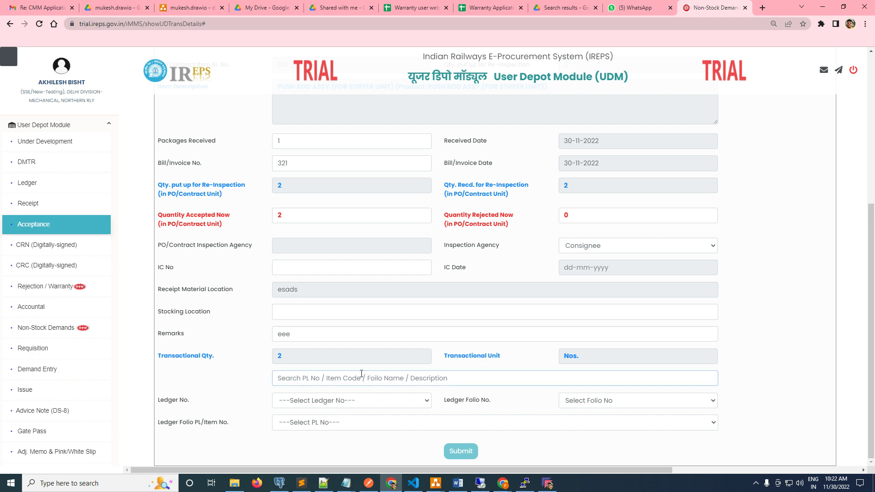
type("seag")
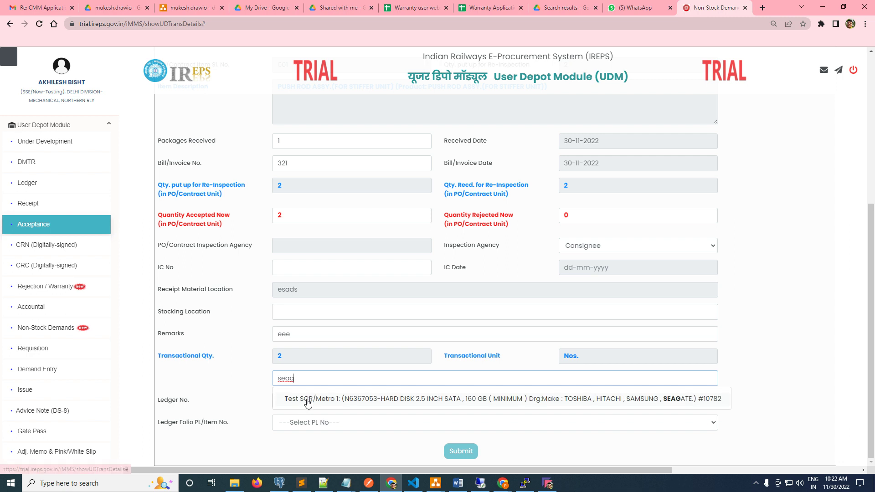
left_click(306, 401)
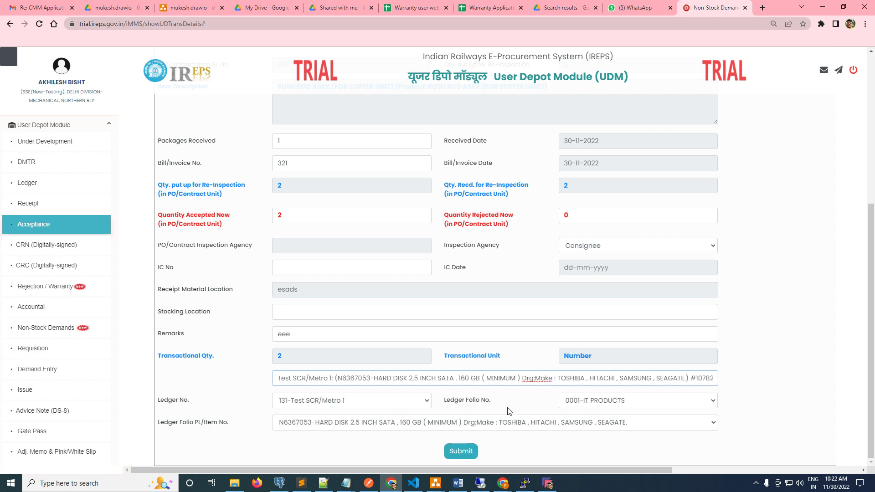
left_click(461, 452)
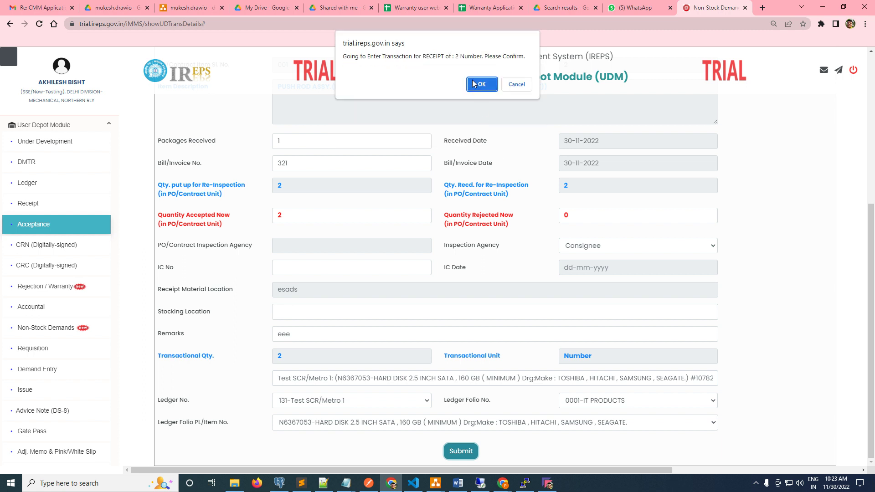
left_click(479, 81)
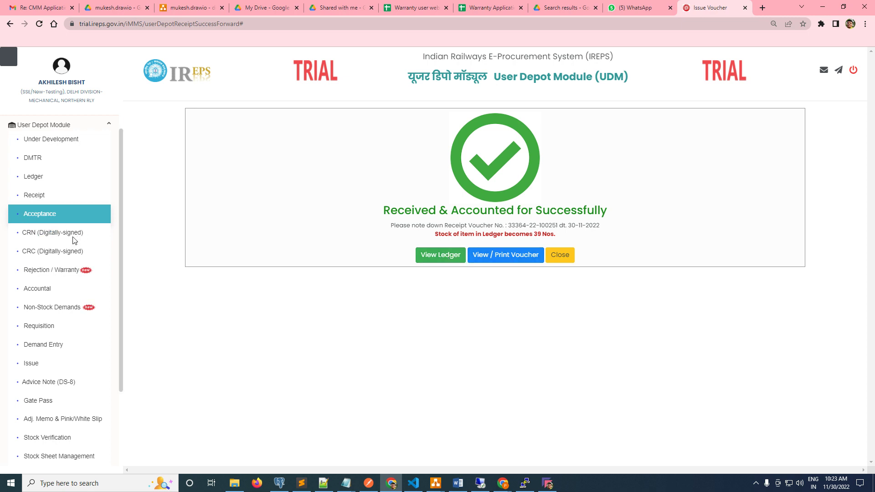
Filter the register by the claim number from Notepad and zoom to confirm 0.00 balance recovery
left_click(61, 274)
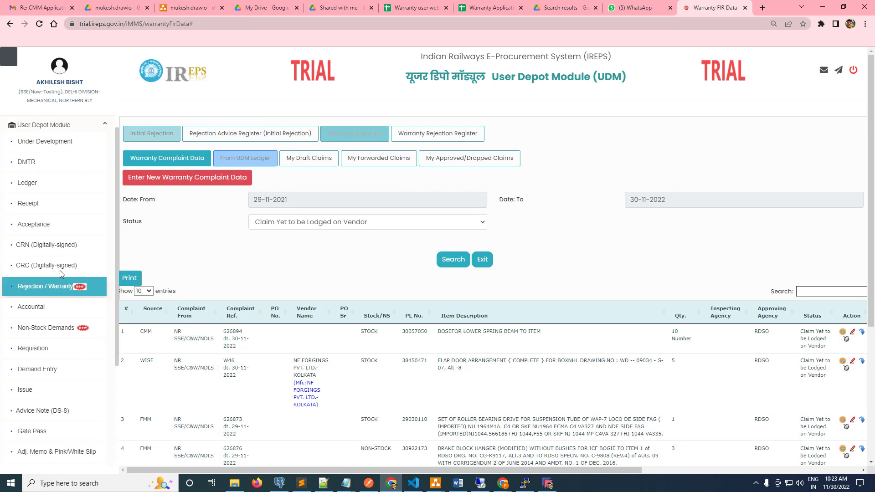
left_click(414, 133)
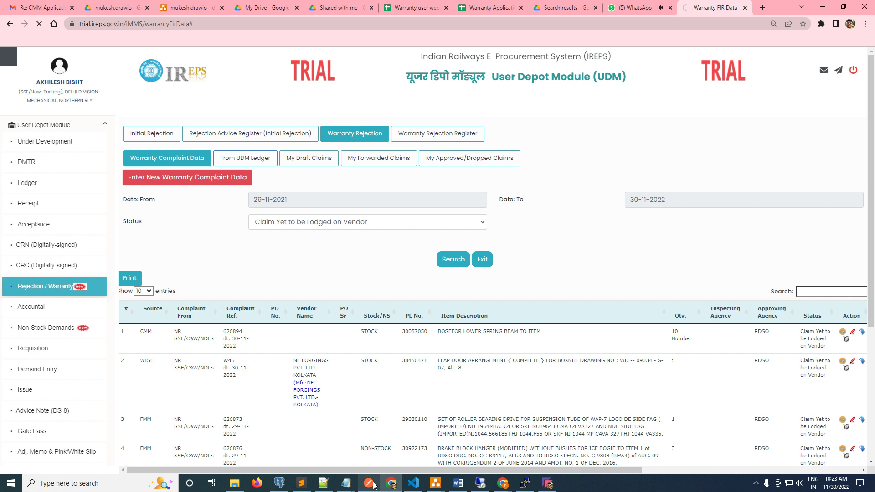
mouse_move(346, 483)
left_click(495, 436)
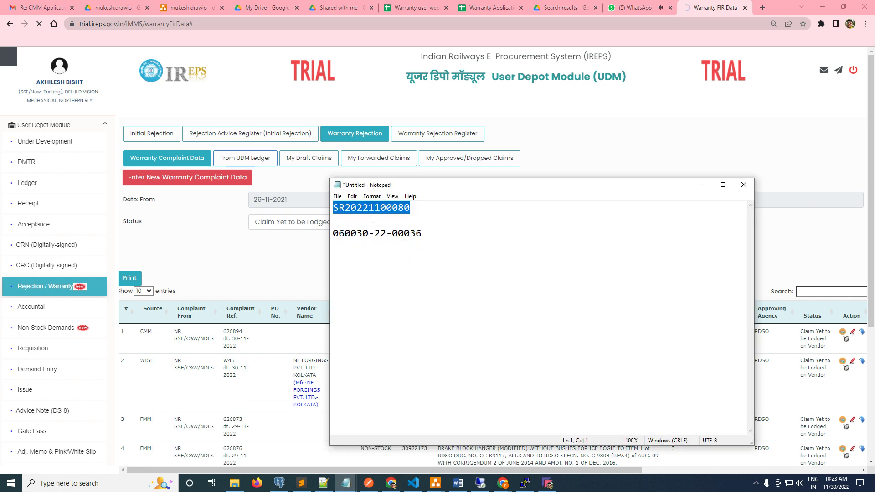
left_click(431, 233)
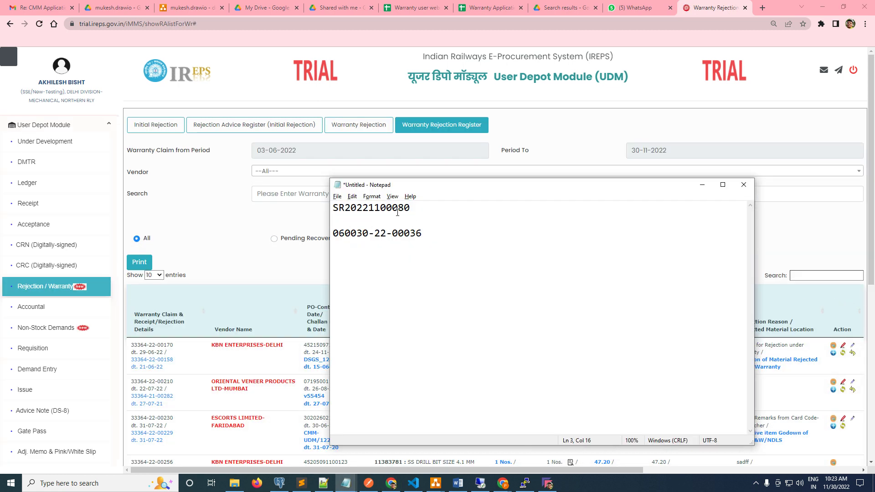
left_click(397, 209)
double_click(395, 209)
key("ctrl+c")
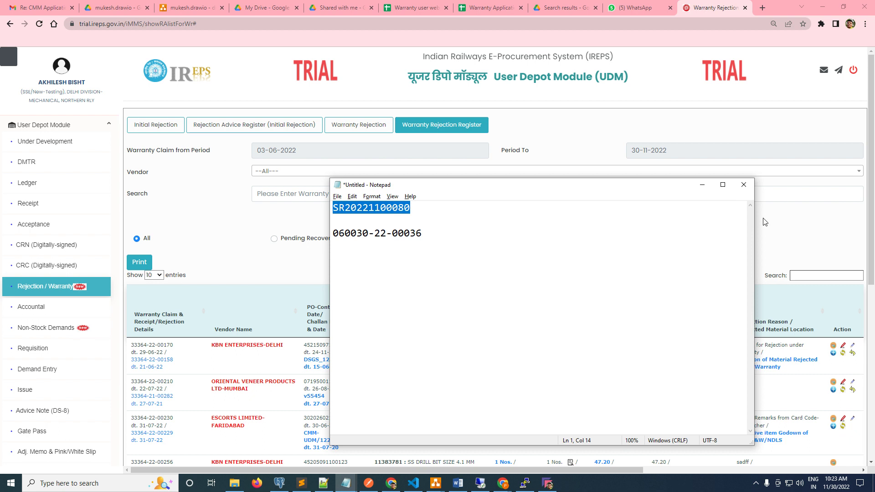
left_click(795, 276)
key("ctrl+v")
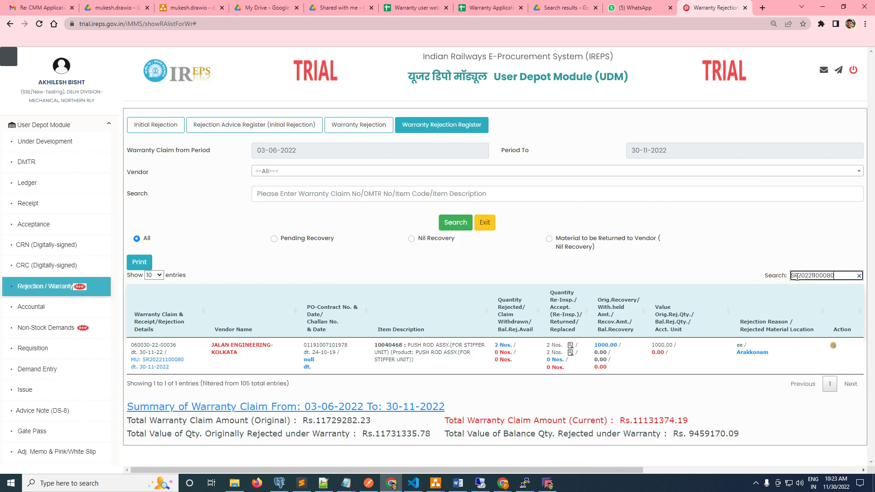
key("ctrl+plus")
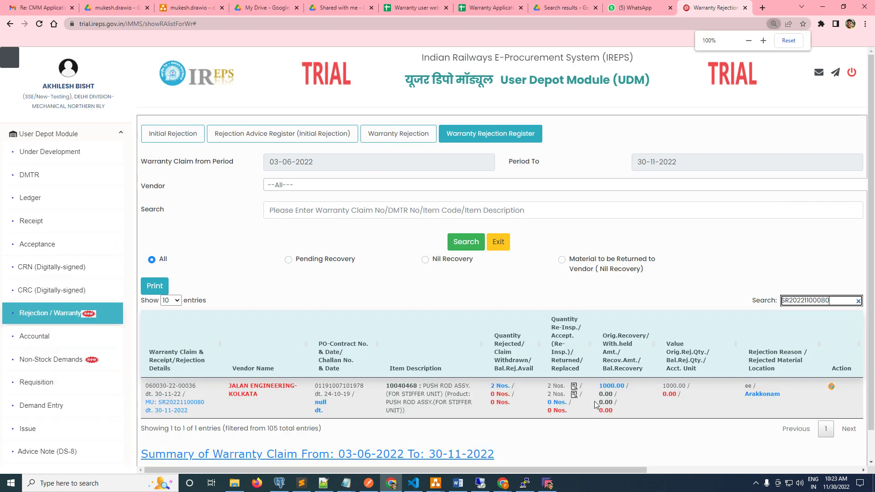
left_click_drag(599, 386, 598, 417)
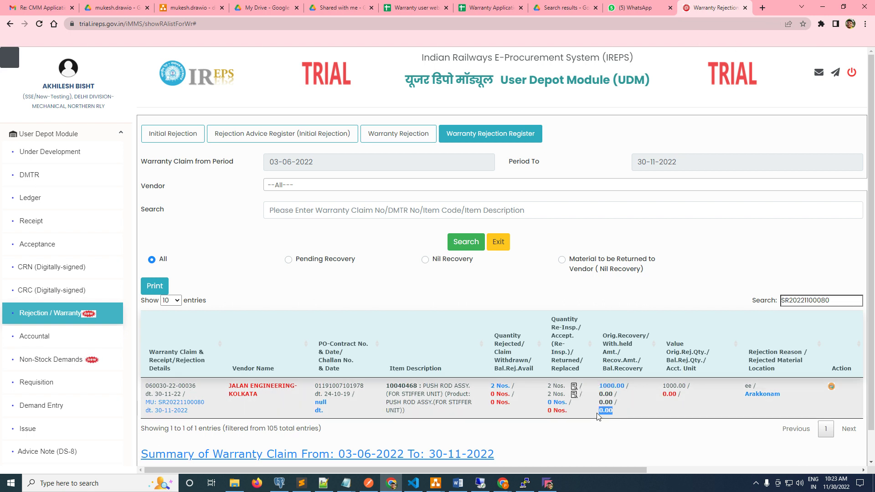